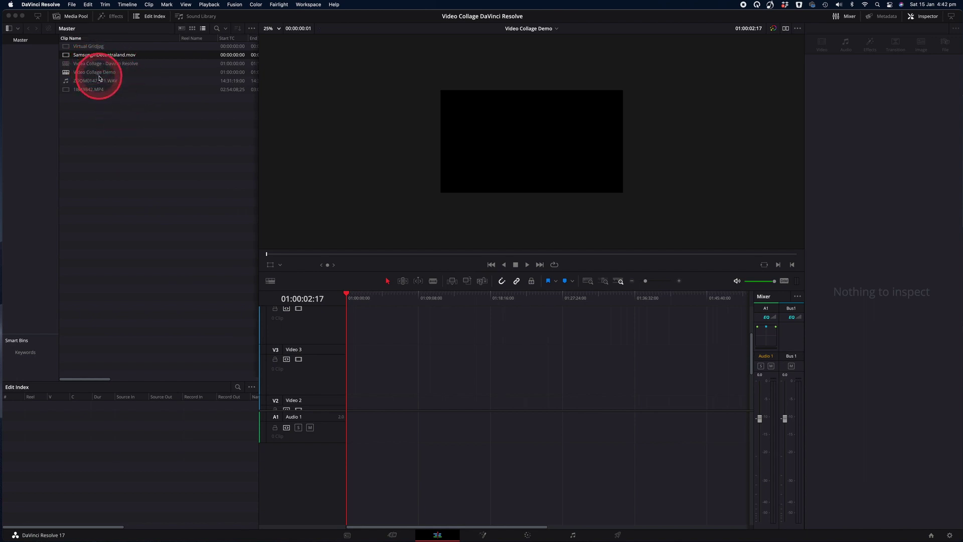
Step: Open the File menu and close it without choosing any command
left_click(72, 4)
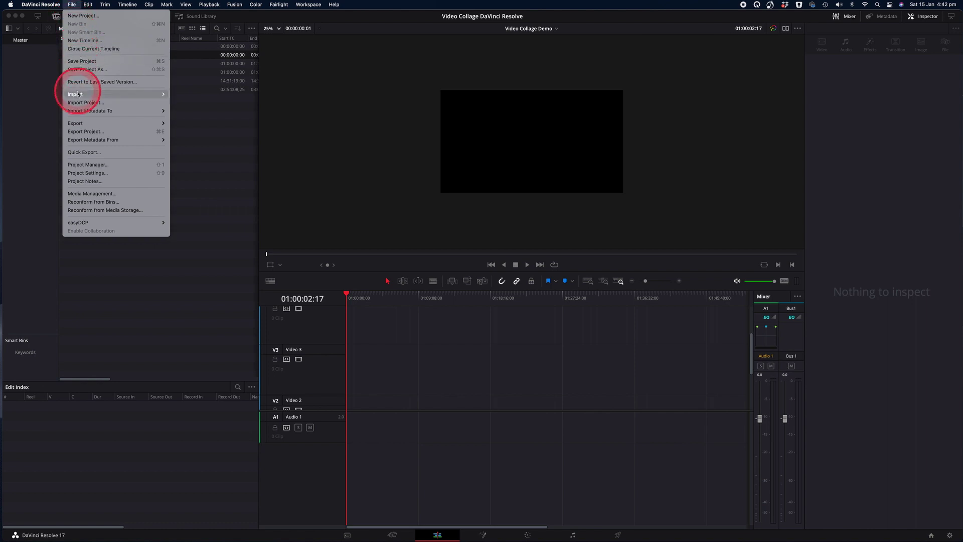
mouse_move(77, 96)
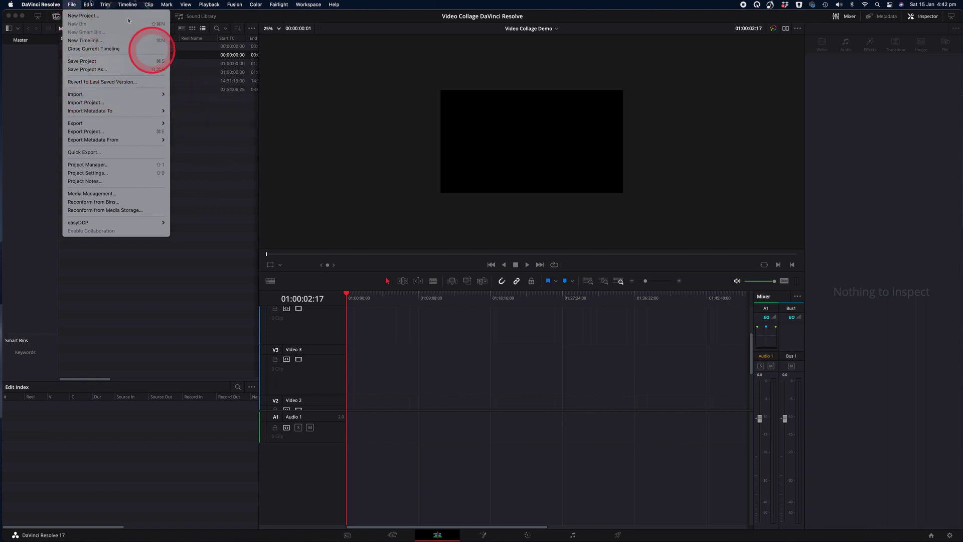
left_click(74, 4)
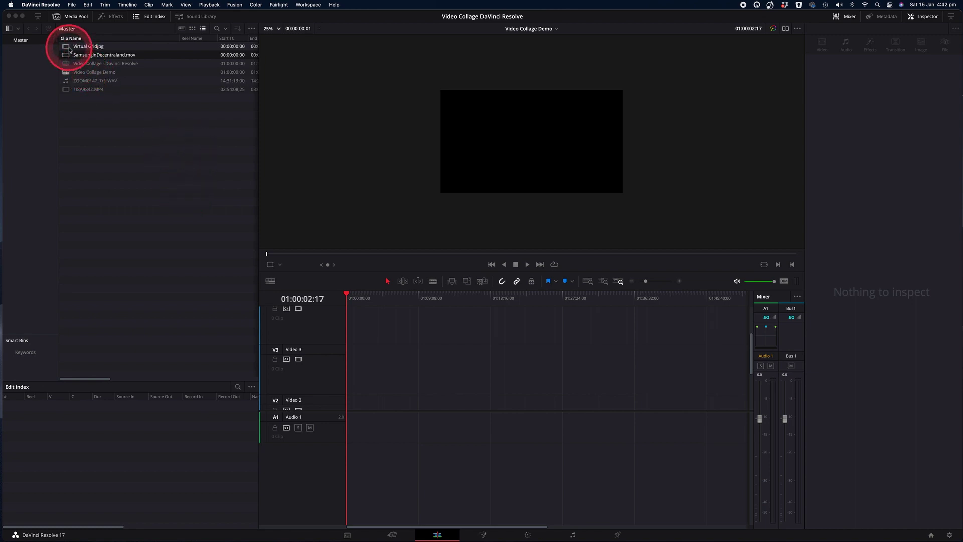
Step: Place Virtual Gridjpg on the timeline, stretch it to about 11 minutes, and move it to the start
left_click(76, 48)
left_click_drag(76, 49, 377, 406)
scroll(377, 396, "down", 3)
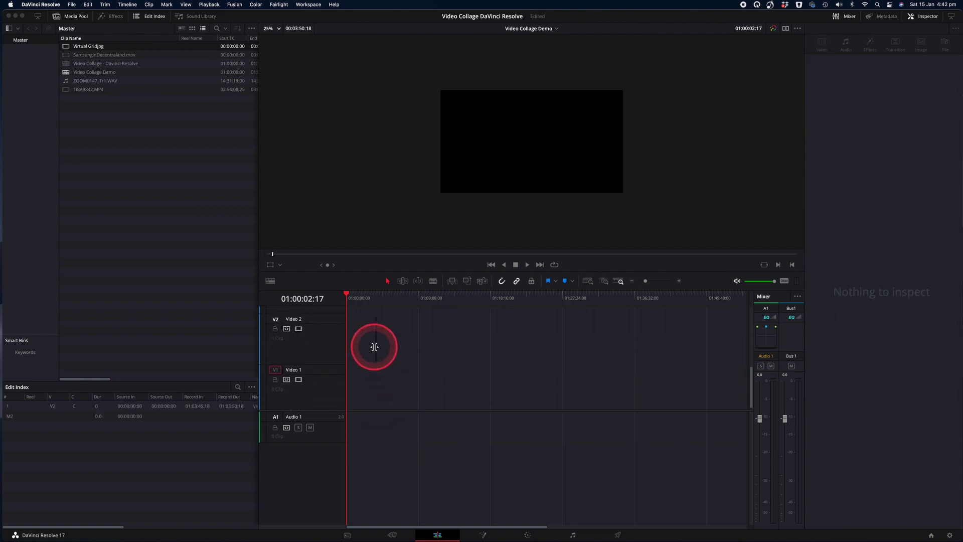
left_click_drag(646, 281, 652, 285)
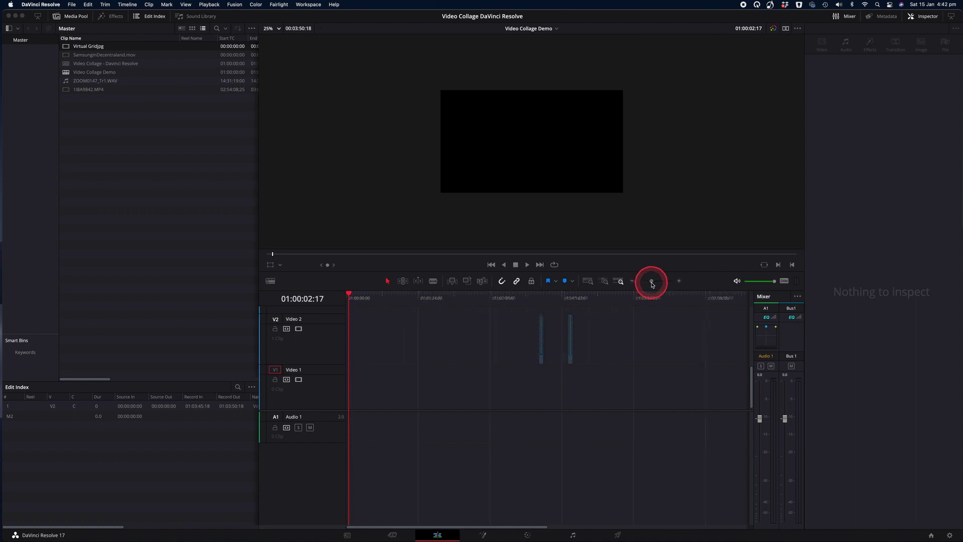
left_click_drag(571, 339, 397, 343)
left_click_drag(653, 281, 650, 281)
left_click_drag(420, 344, 694, 345)
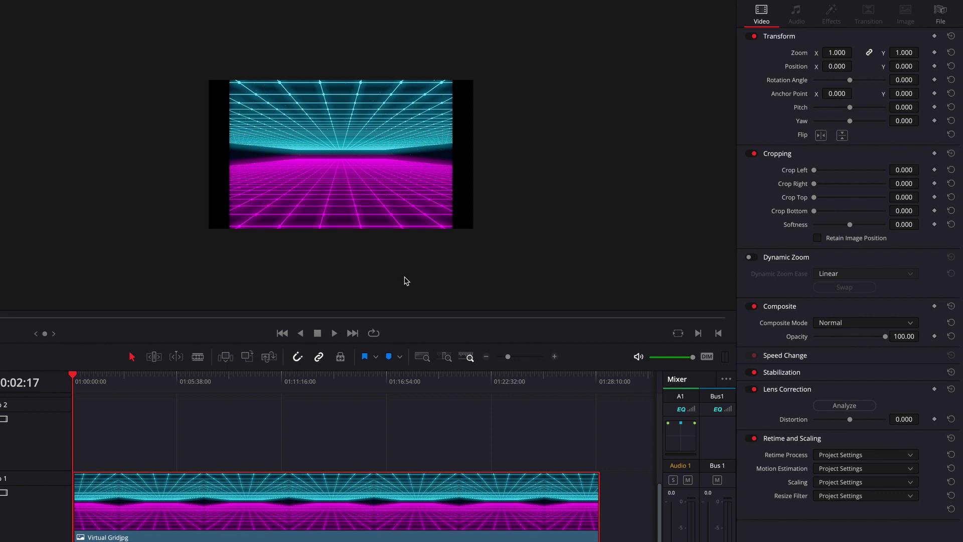
Step: Set the grid clip's Transform Zoom from 1.000 to 1.220 so no black edges show
left_click(203, 507)
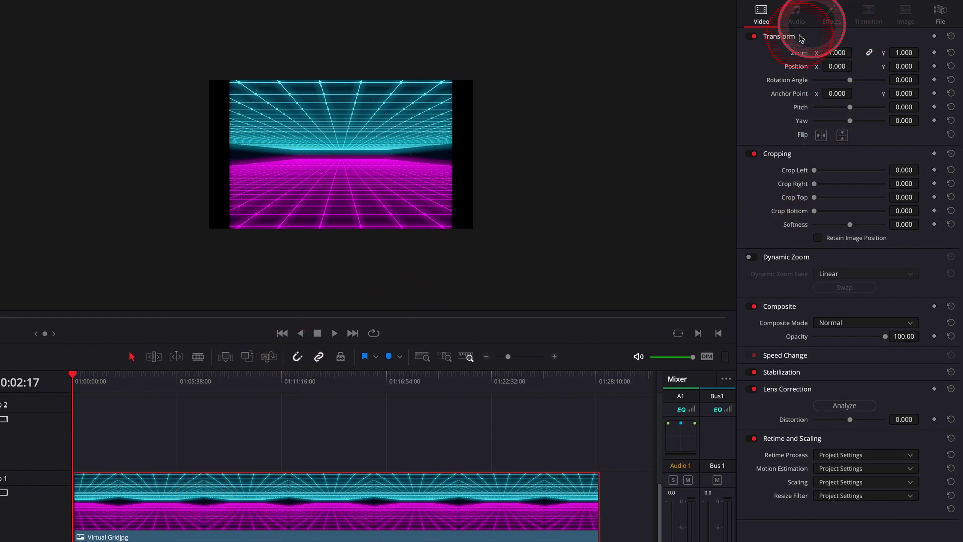
left_click_drag(837, 54, 849, 38)
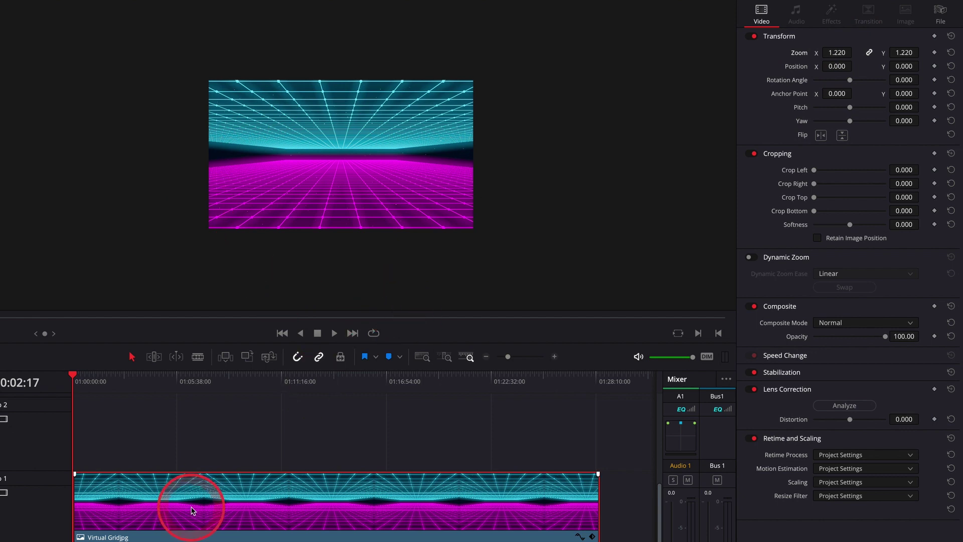
left_click(126, 168)
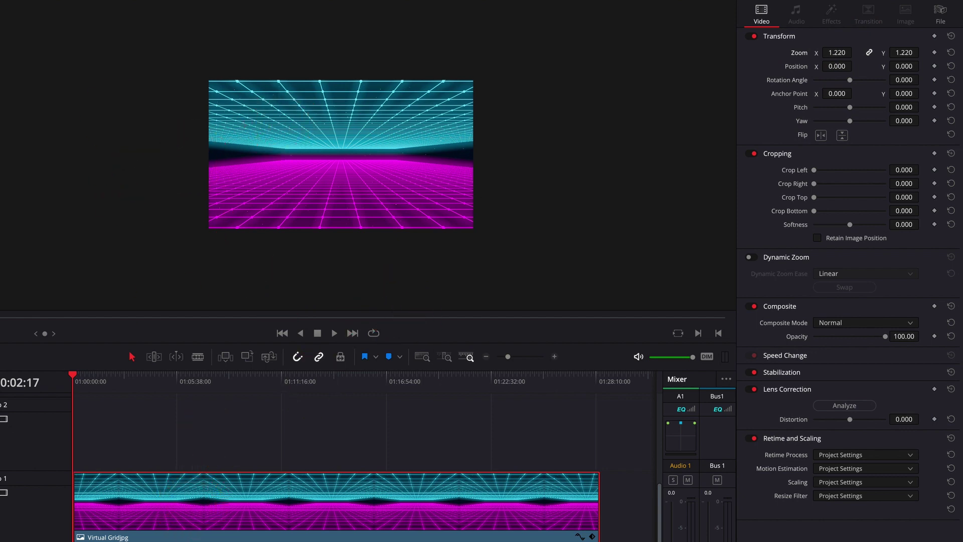
double_click(85, 55)
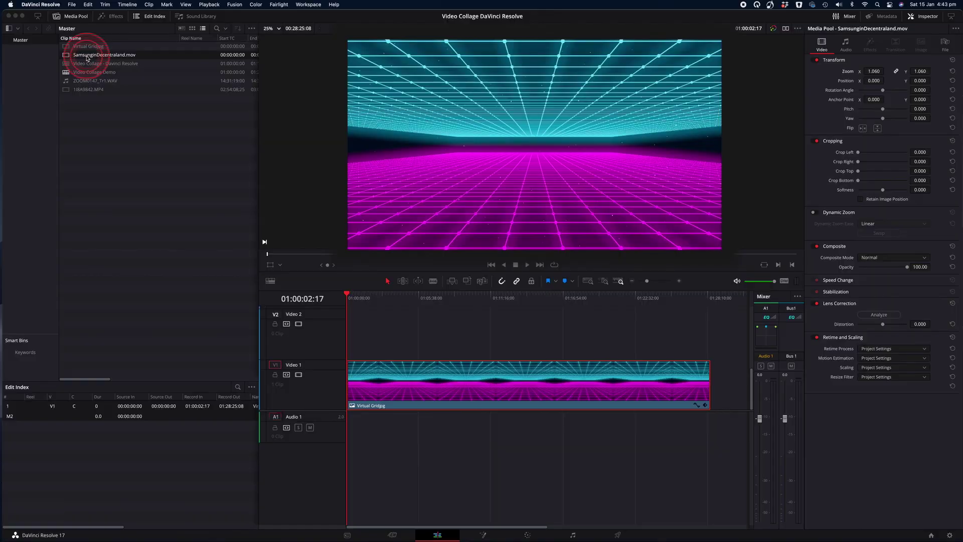
Step: Add SamsunginDecentraland.mov to Video 2 over the grid, trying Zoom 0.530 and then undoing it
left_click(35, 334)
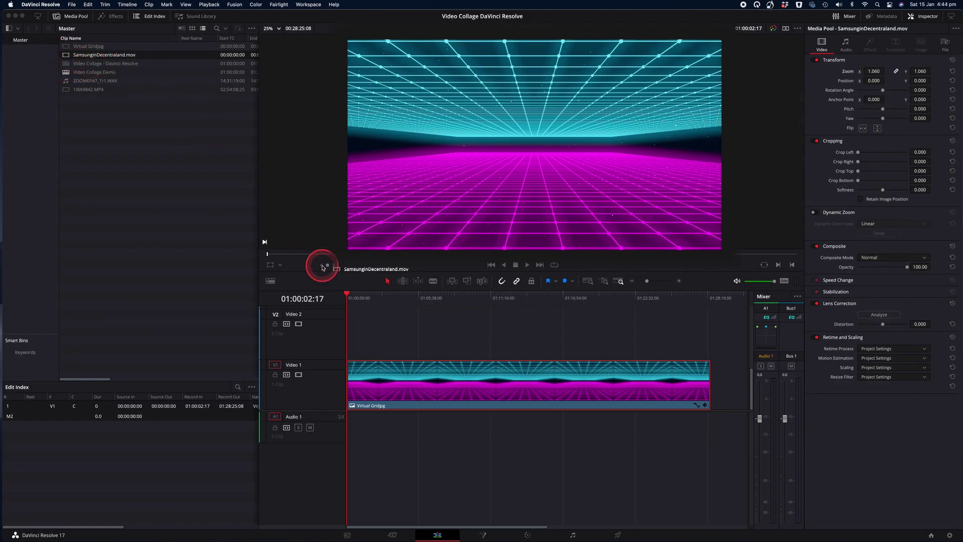
left_click_drag(322, 268, 373, 303)
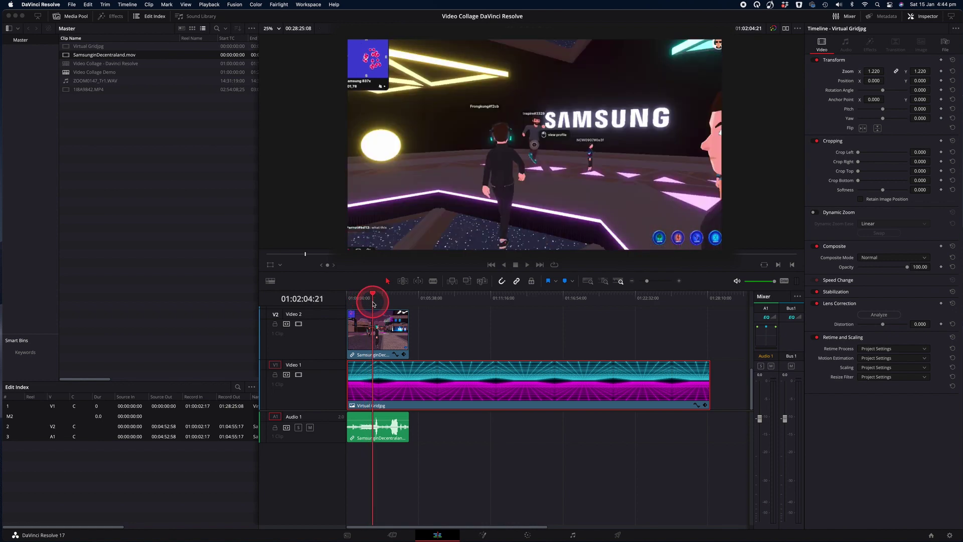
left_click(383, 333)
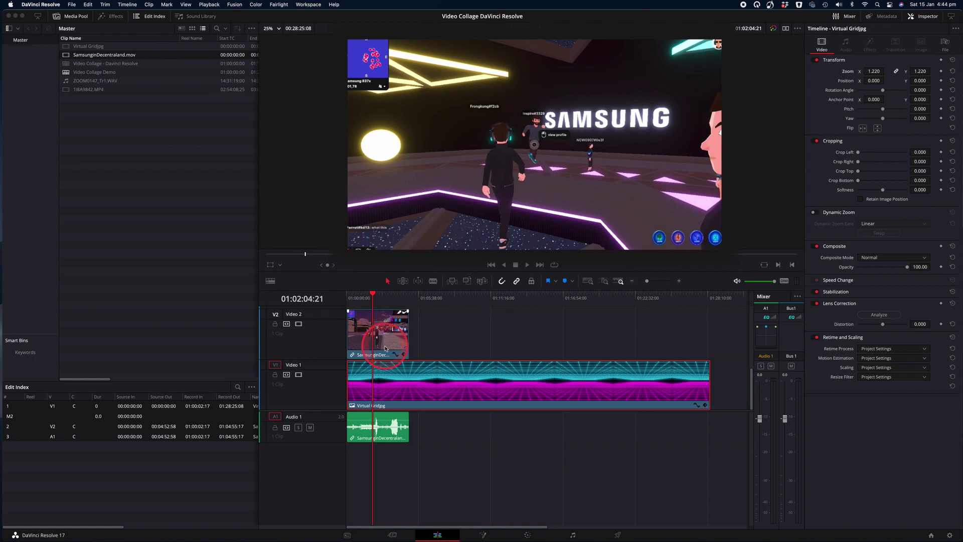
mouse_move(873, 71)
left_mouse_down()
mouse_move(860, 112)
mouse_move(876, 71)
left_mouse_up()
key("super+z")
left_click(187, 85)
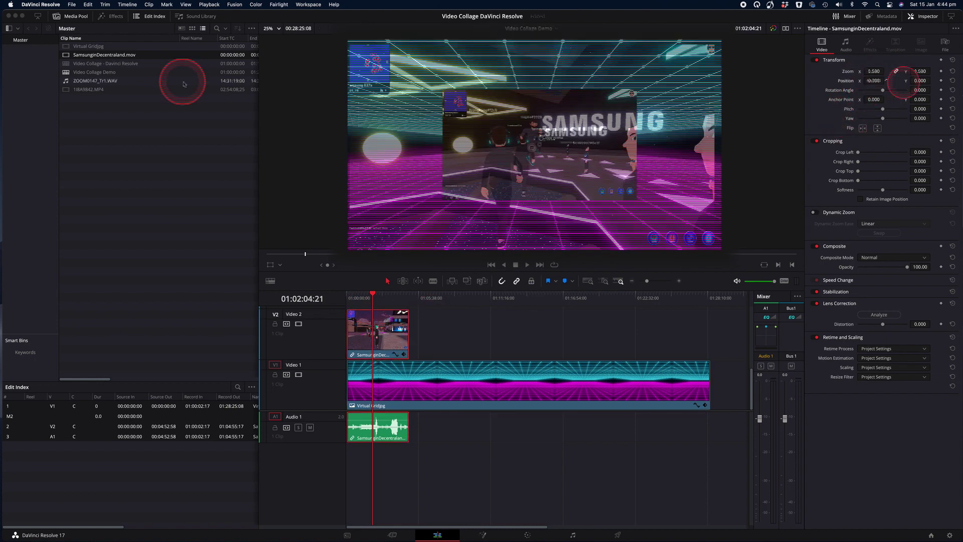
left_click(114, 19)
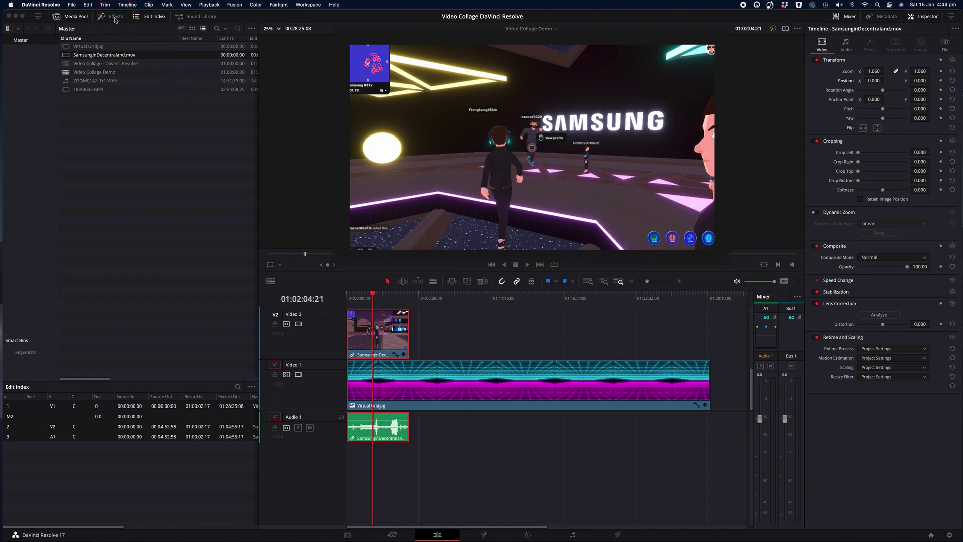
Step: Drag the DVE effect from Effects > Toolbox onto the Samsung clip on Video 2
left_click(115, 19)
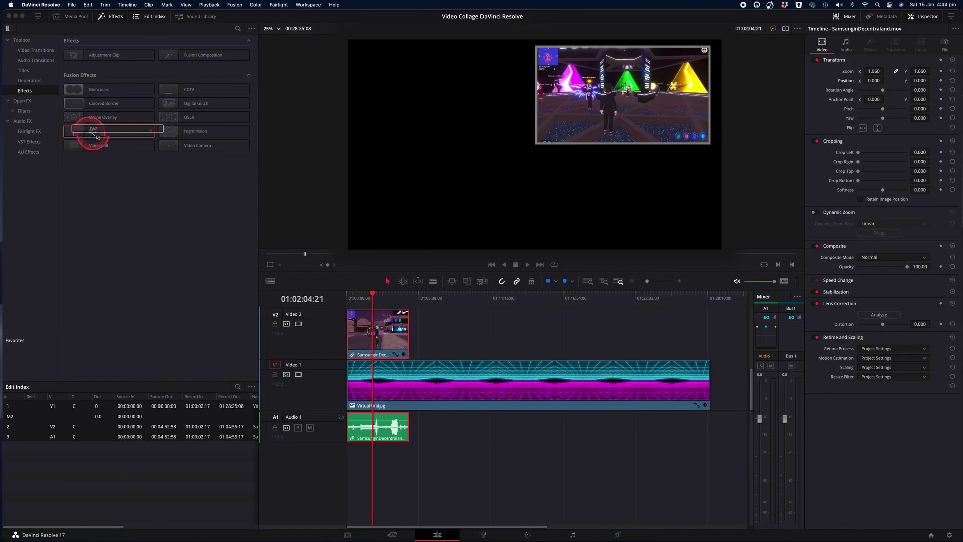
left_click_drag(143, 270, 382, 331)
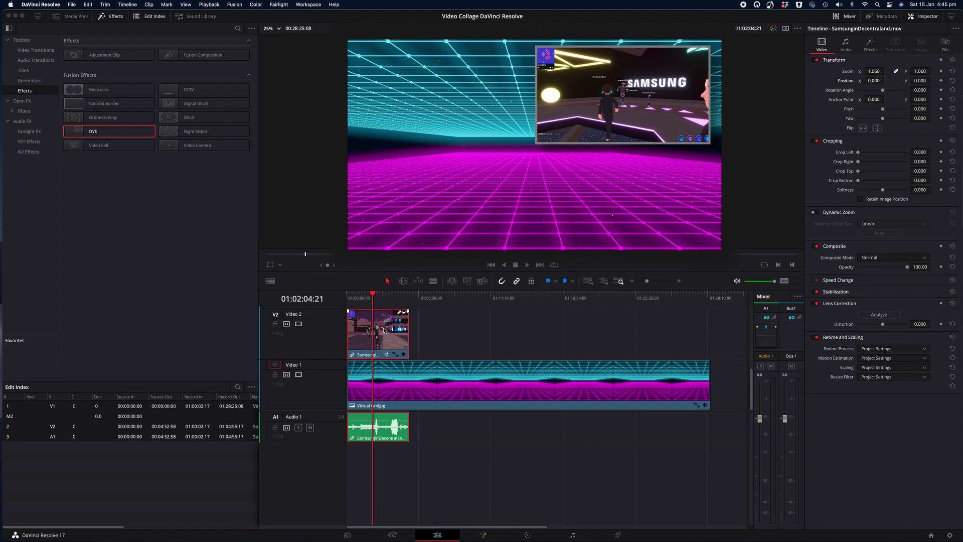
Step: Show the DVE settings in the Inspector and switch the effect off and back on to compare
left_click(870, 45)
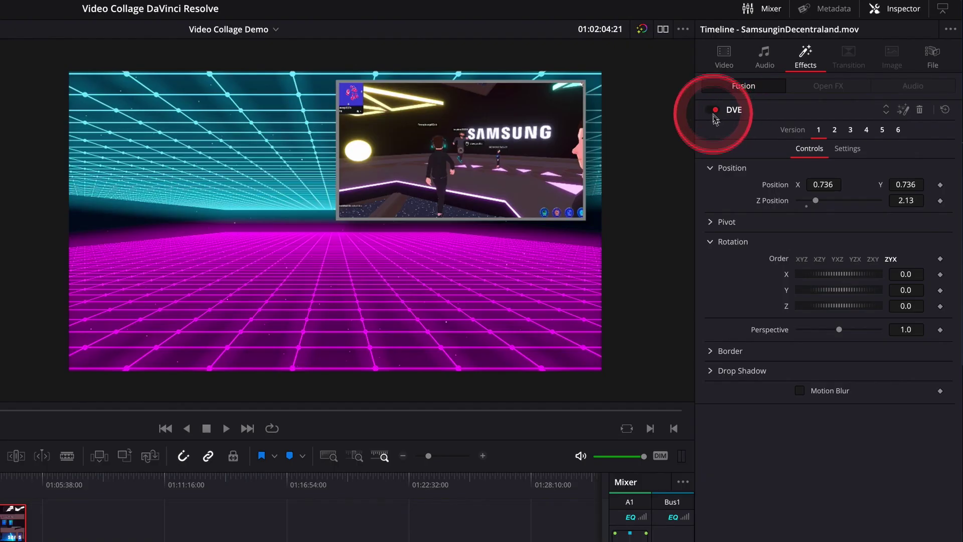
left_click(715, 110)
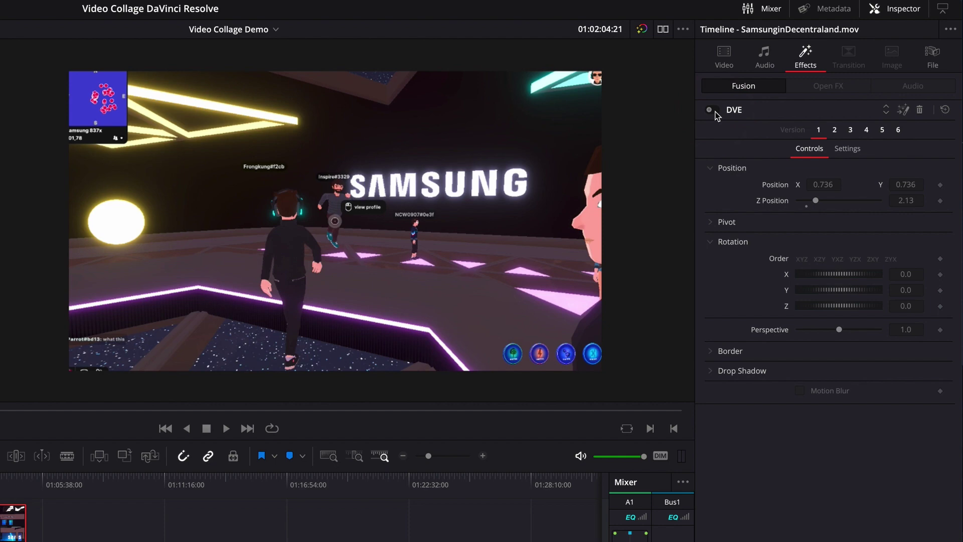
left_click(715, 114)
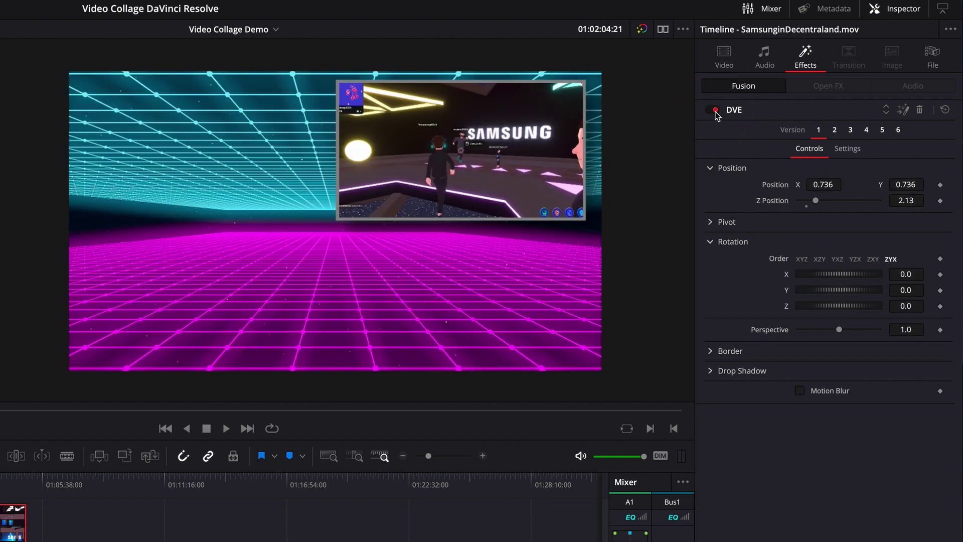
Step: Try the DVE Version presets one by one, ending on Version 5's large tilted layout
left_click(731, 112)
left_click(779, 130)
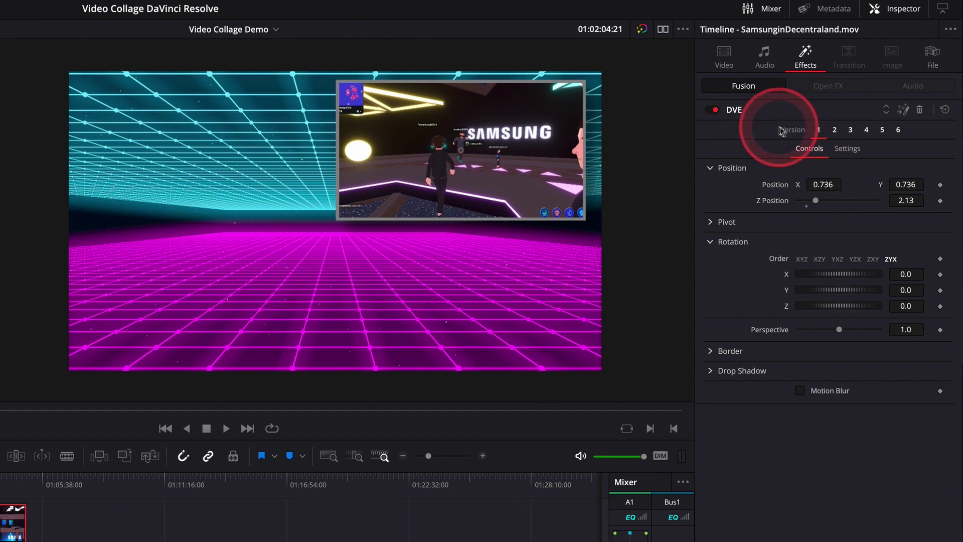
left_click(837, 132)
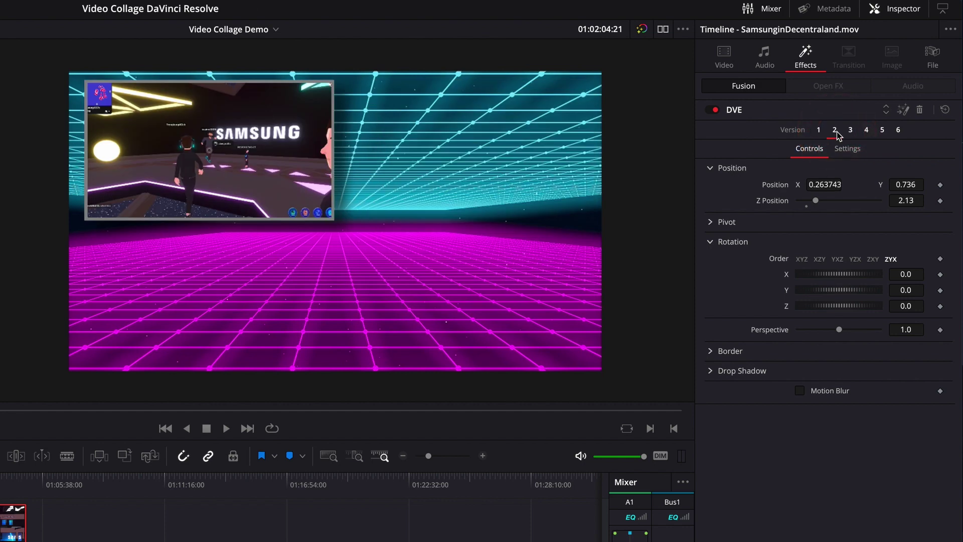
left_click(850, 132)
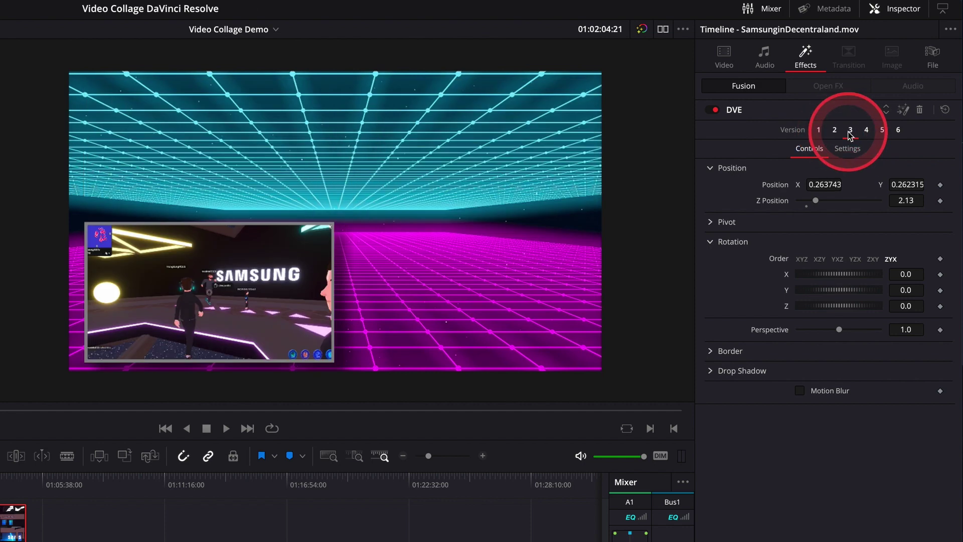
left_click(866, 131)
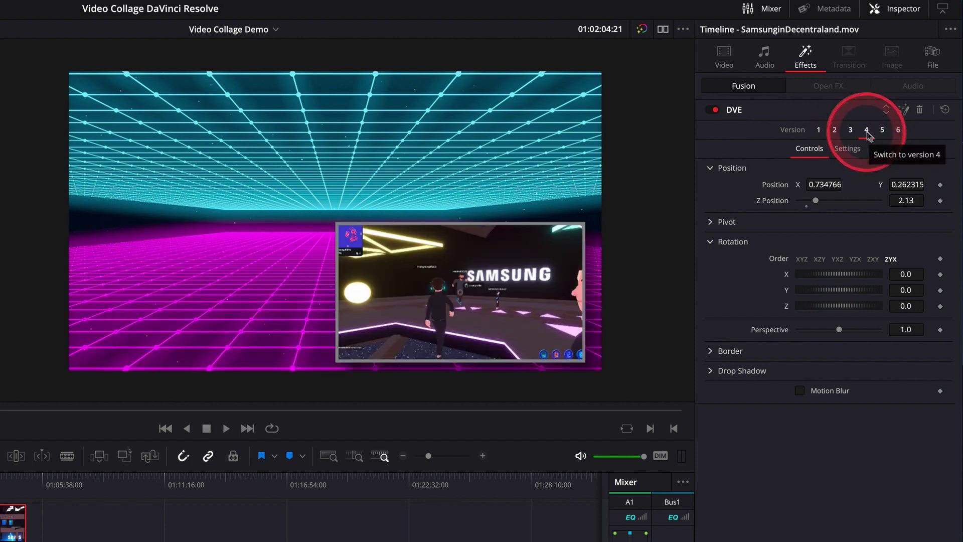
left_click(883, 132)
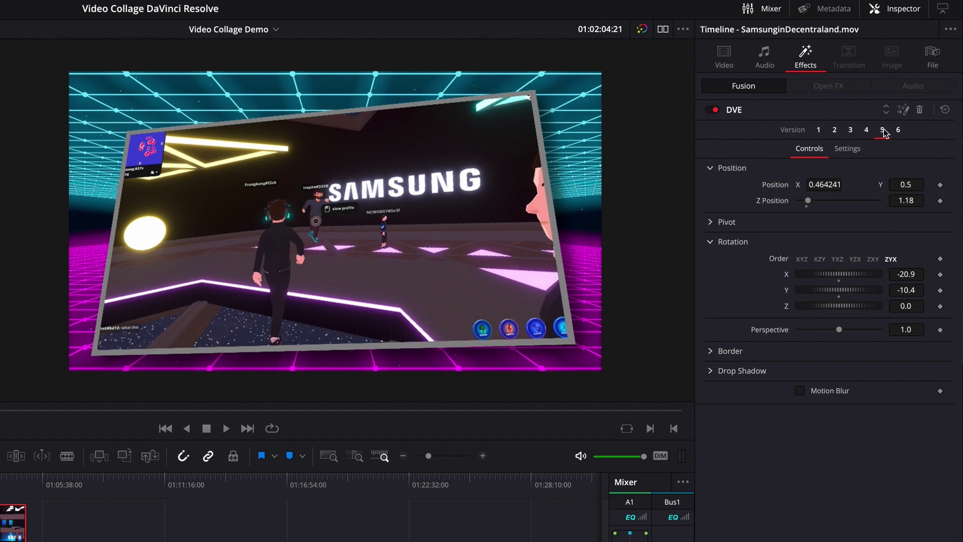
left_click(884, 131)
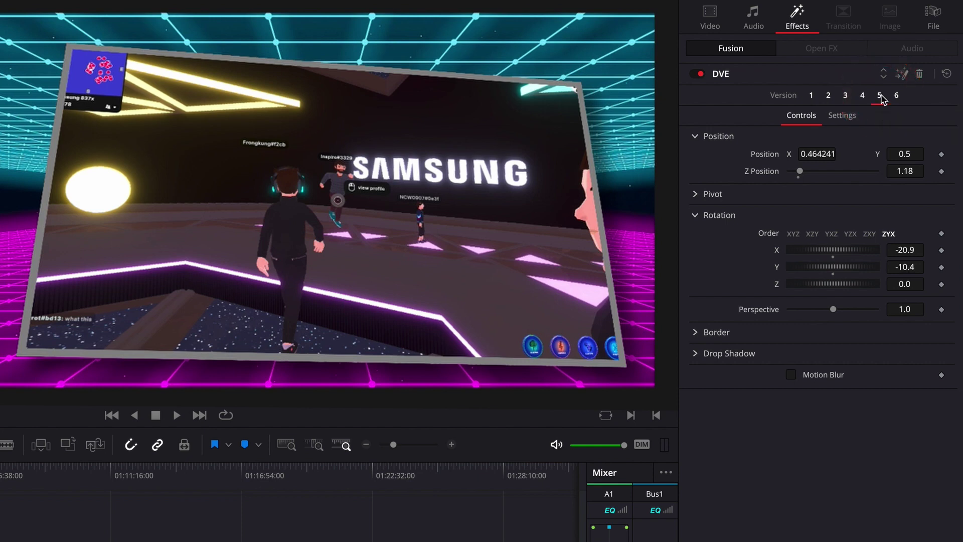
Step: Test the DVE Z Position and Position Y sliders, then go back to Version 1's small upper-right inset
left_click(881, 96)
left_click_drag(799, 172, 828, 171)
left_click_drag(829, 172, 821, 155)
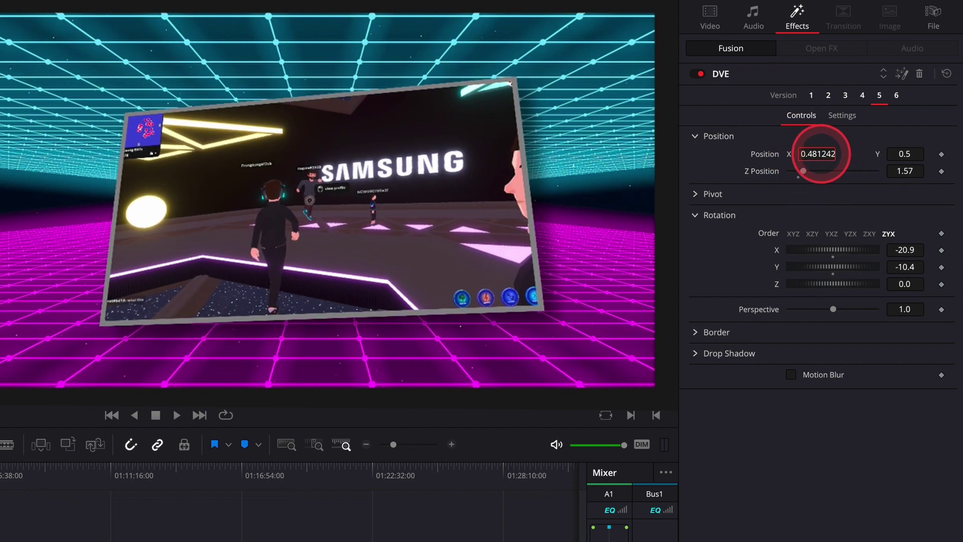
mouse_move(887, 154)
left_mouse_down()
mouse_move(947, 155)
mouse_move(887, 155)
mouse_move(903, 155)
left_mouse_up()
left_click(813, 96)
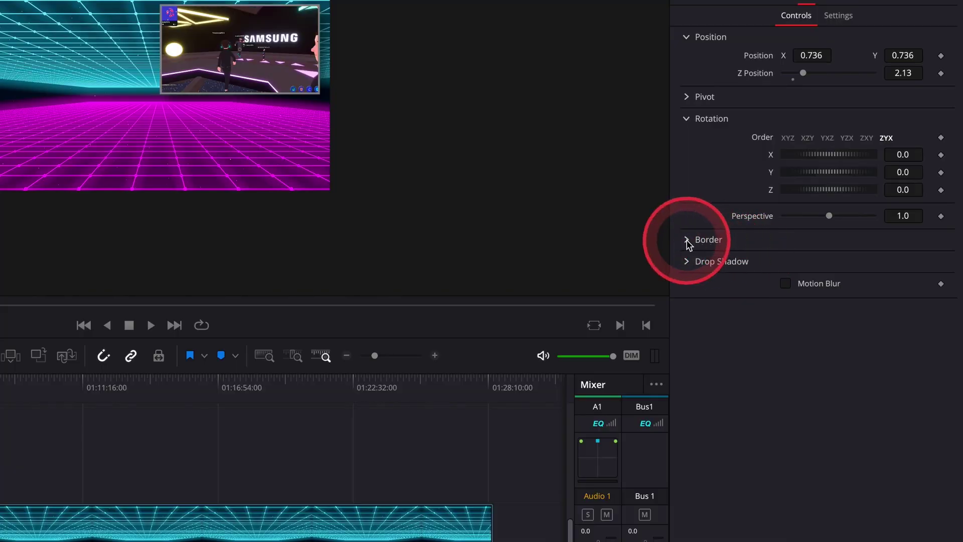
Step: Set the DVE border color to light green and the Corner Radius to 0.173
left_click(687, 241)
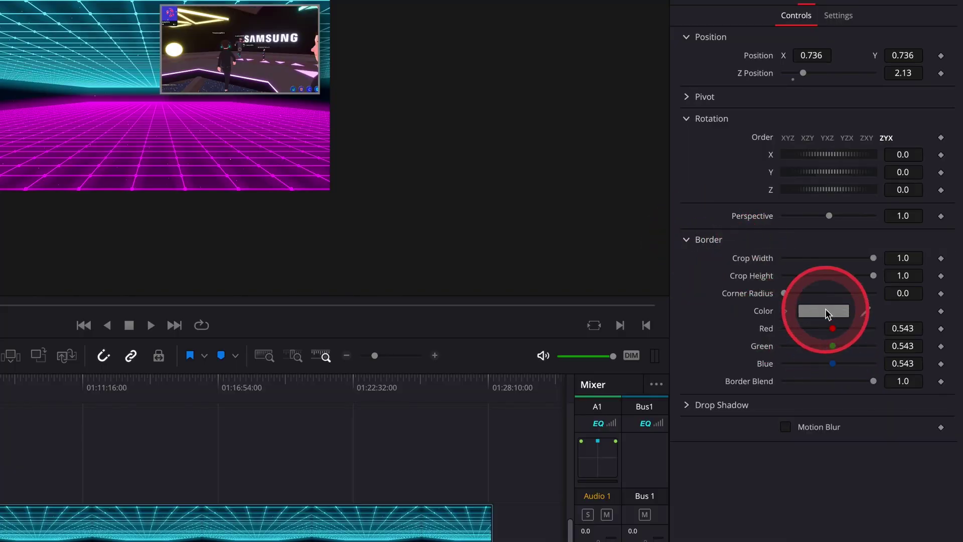
left_click(827, 312)
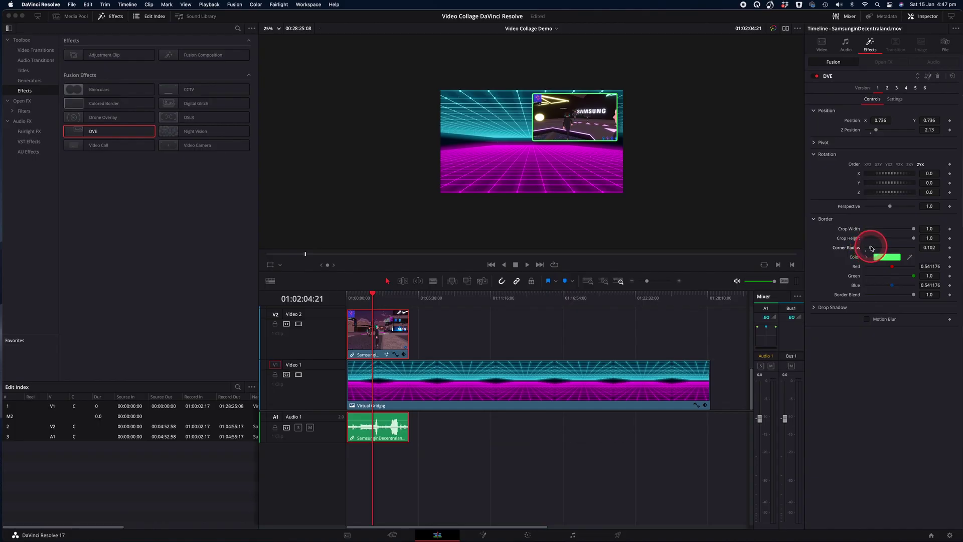
left_click_drag(873, 248, 867, 247)
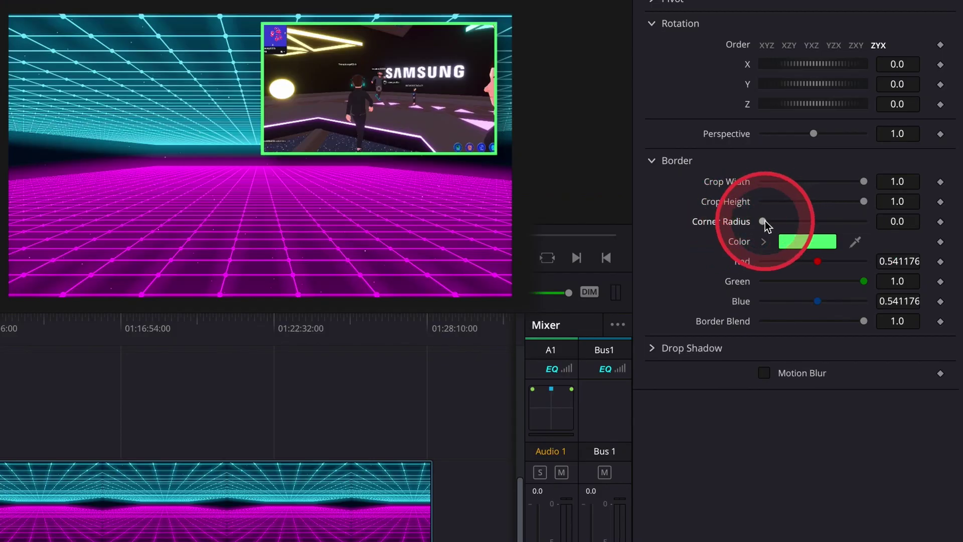
left_click_drag(765, 221, 782, 221)
left_click(827, 390)
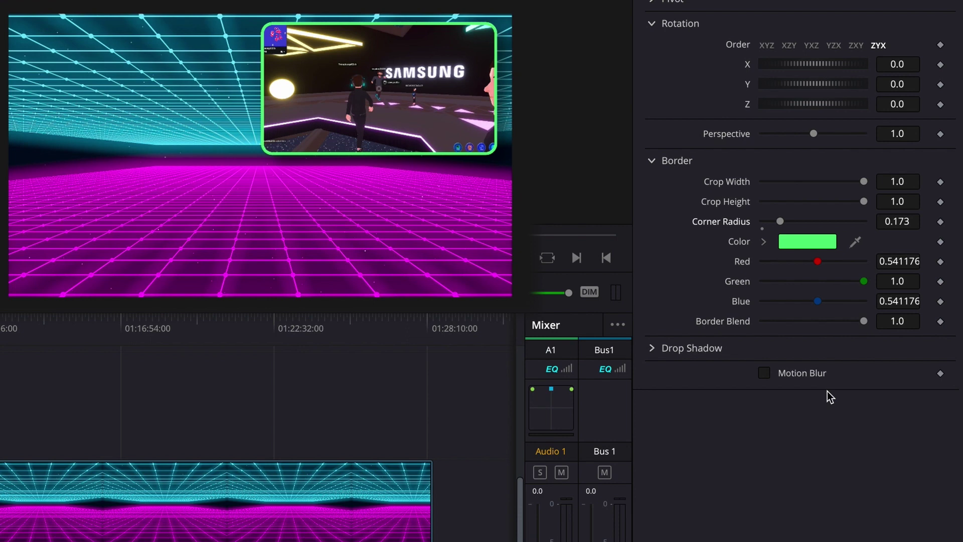
left_click(827, 390)
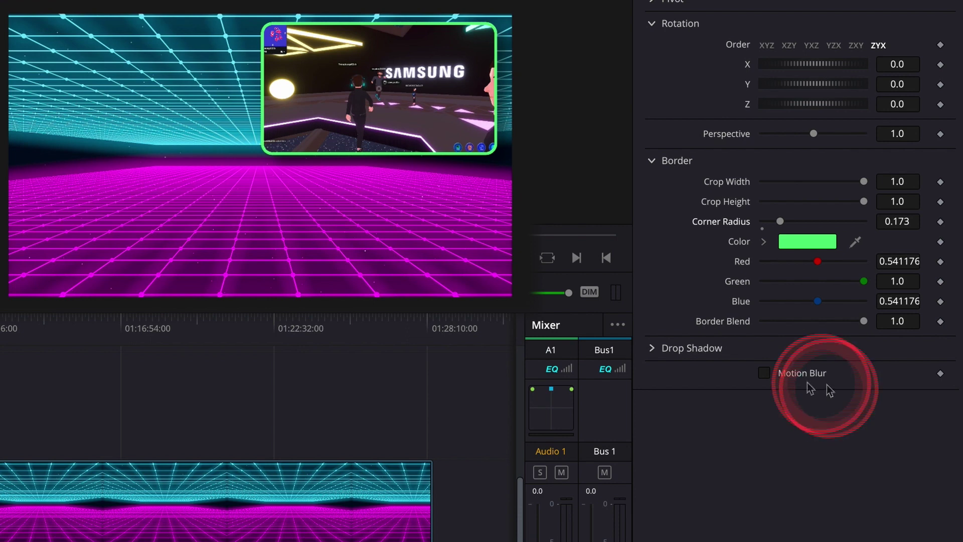
left_click(398, 317)
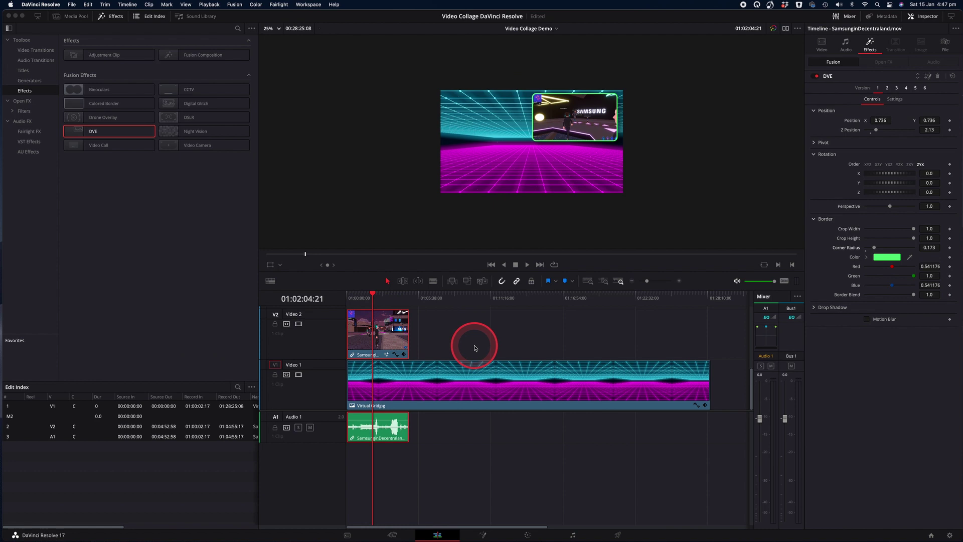
Step: Option-drag the Samsung clip up onto a new Video 3 track and switch the copy to DVE Version 2
left_click(371, 337)
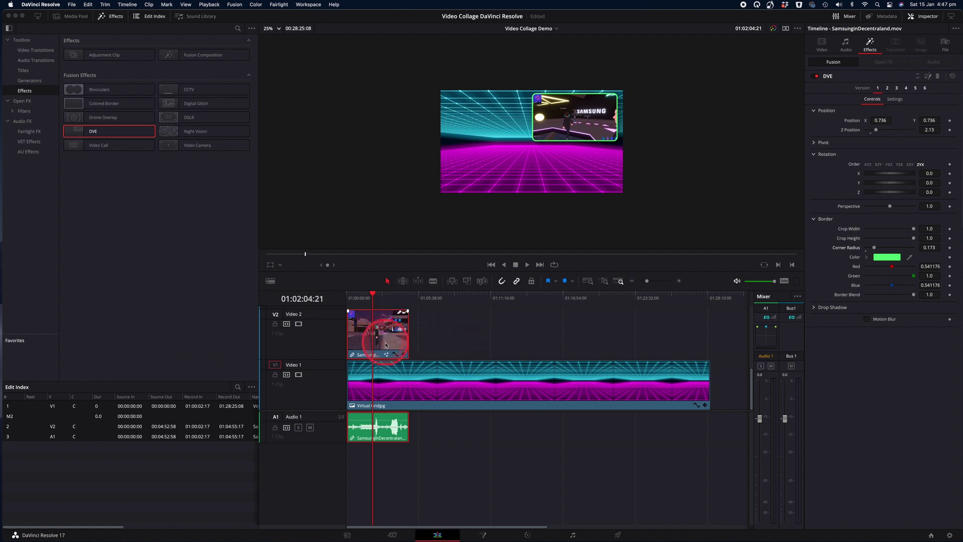
left_click_drag(371, 342, 372, 312)
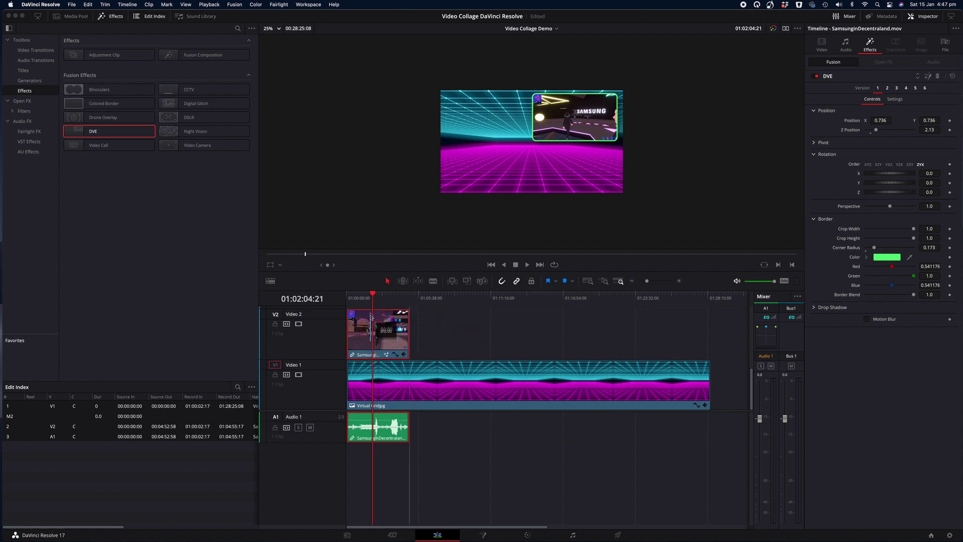
left_click(372, 312)
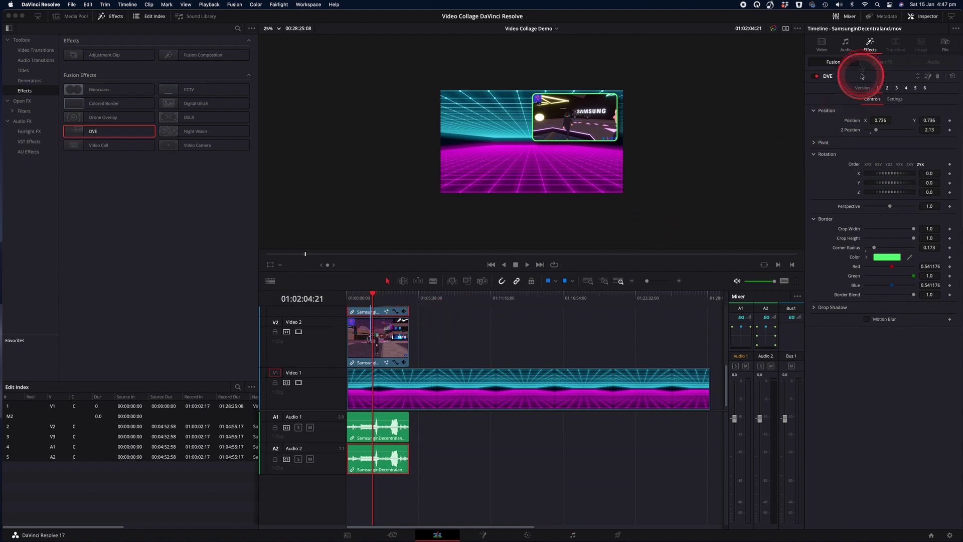
left_click(887, 89)
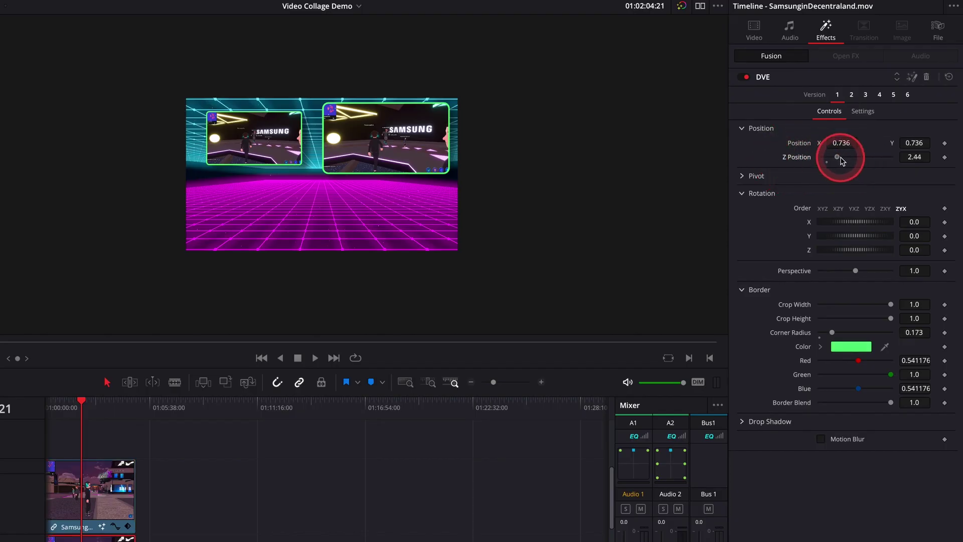
Step: Set the right inset's DVE Z Position to 2.52 so it matches the left inset
left_click_drag(843, 159, 842, 159)
left_click(236, 230)
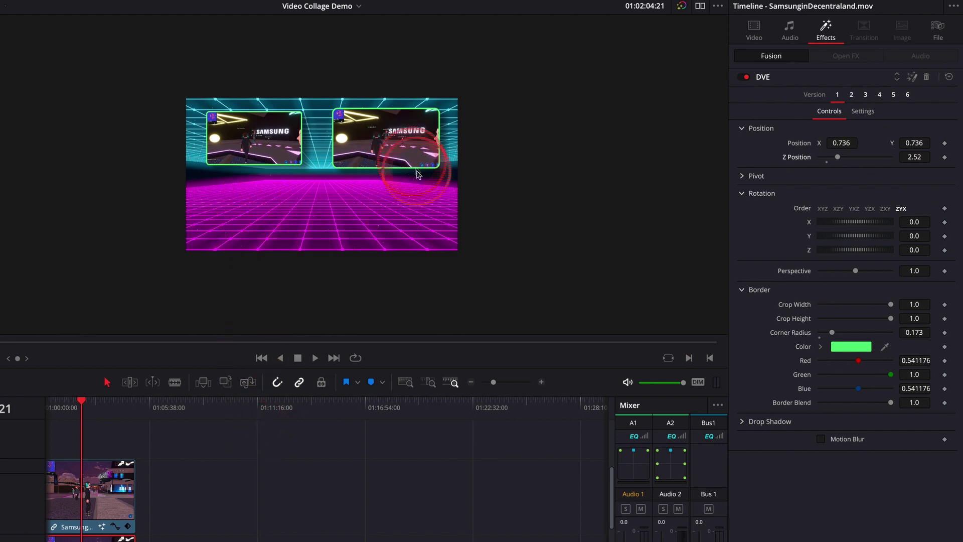
left_click(366, 229)
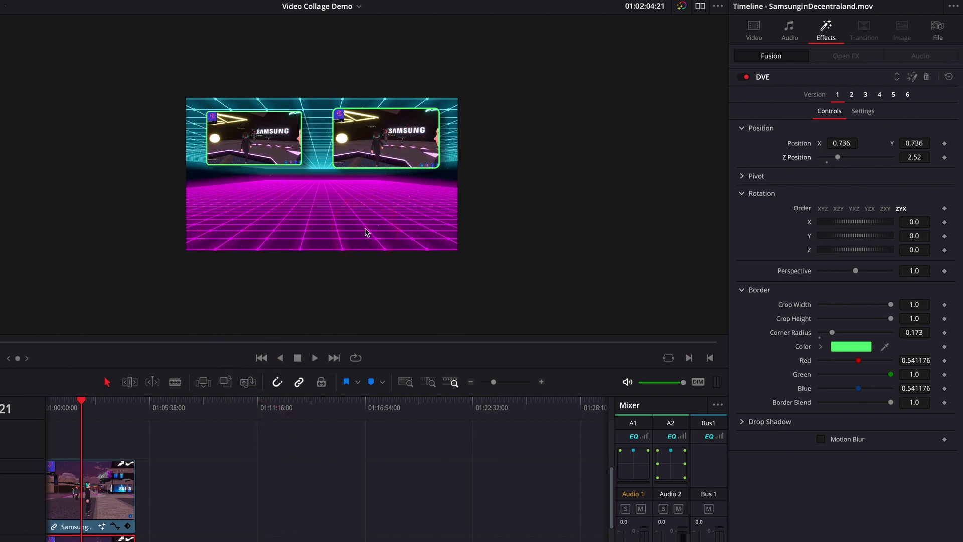